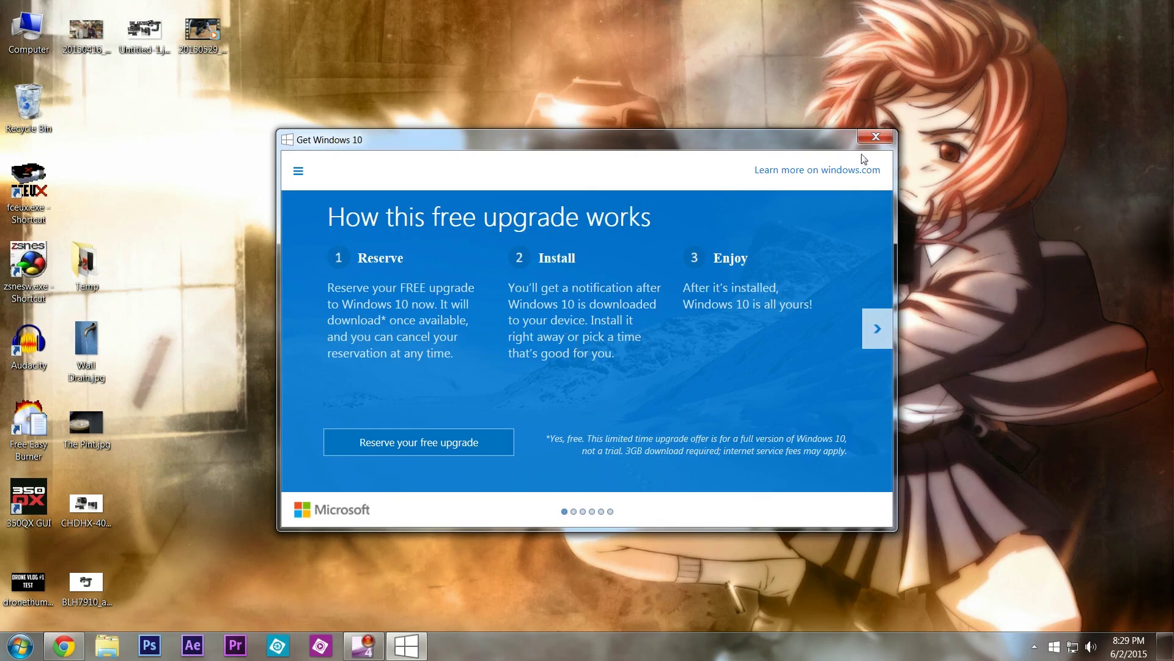
# Close the Get Windows 10 offer and open the iDigitalTimes article on removing its icon in Chrome
pyautogui.click(876, 137)
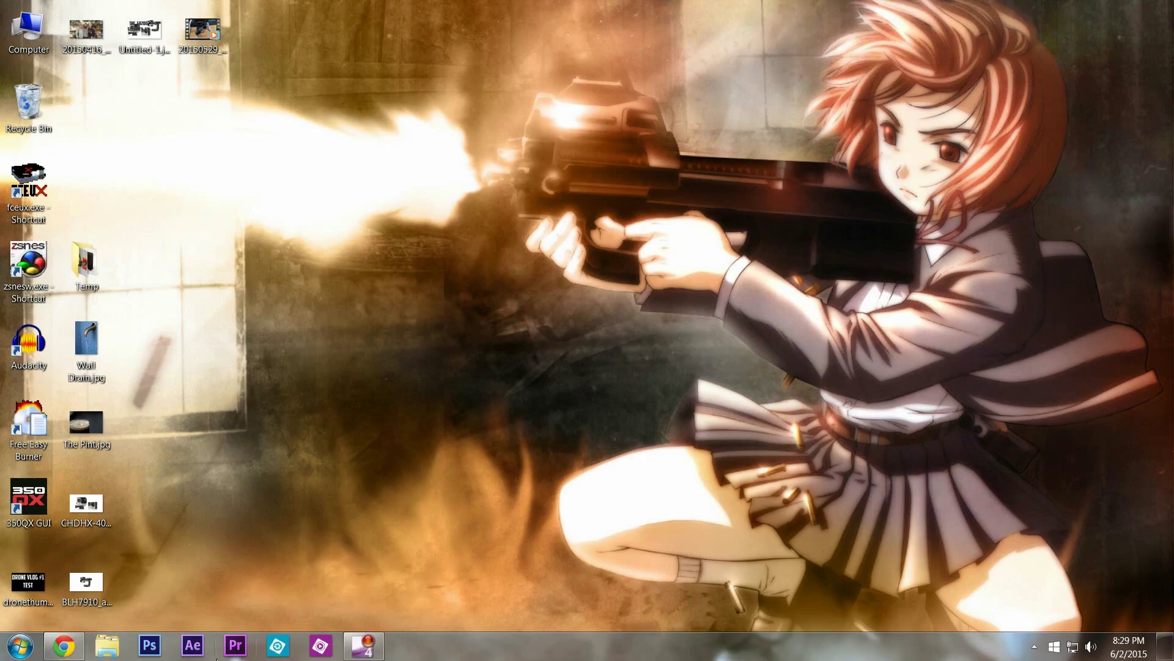
pyautogui.click(77, 649)
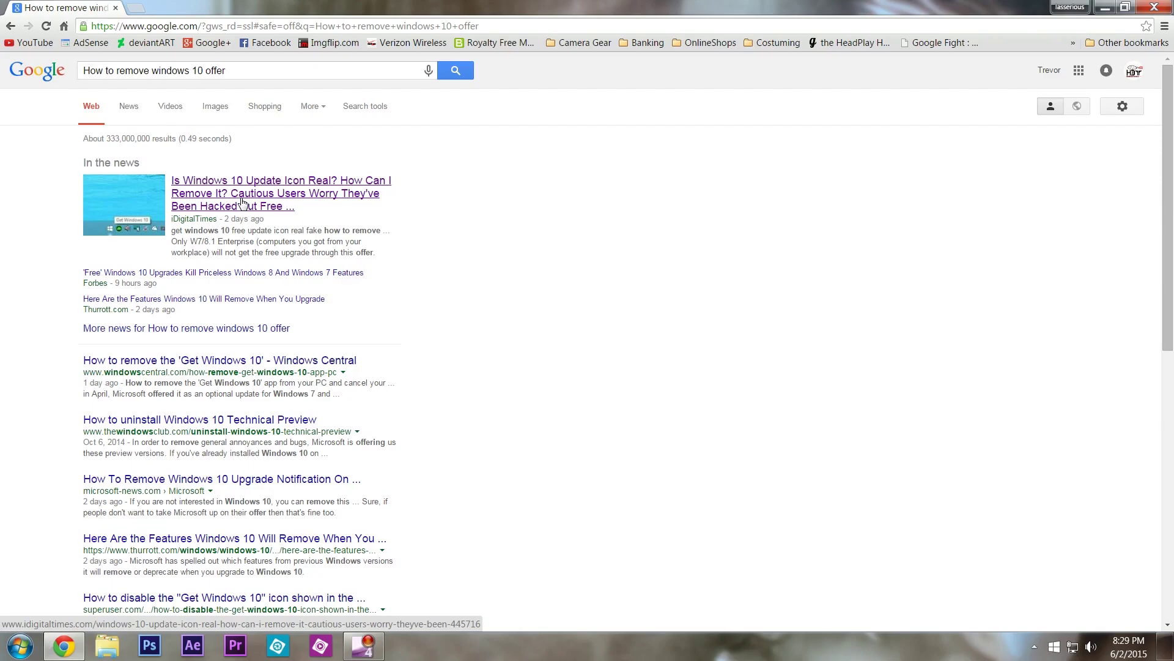
pyautogui.click(242, 203)
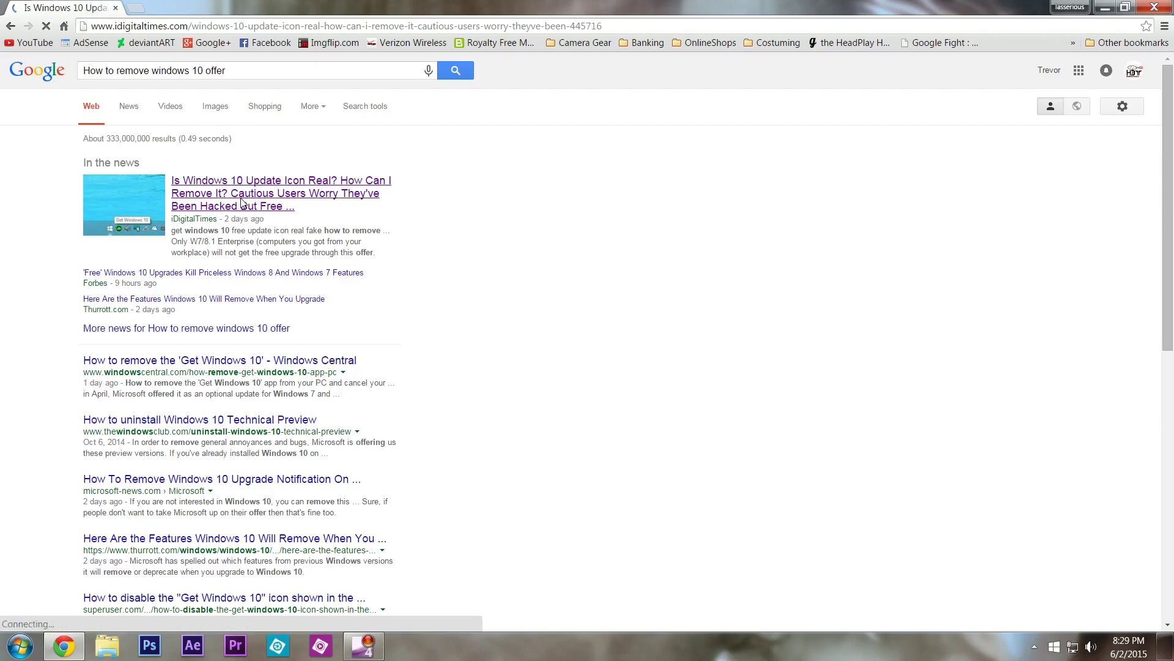
# Scroll to the steps for uninstalling KB3035583 and KB2952664, then minimize Chrome
pyautogui.scroll(-8, 382, 380)
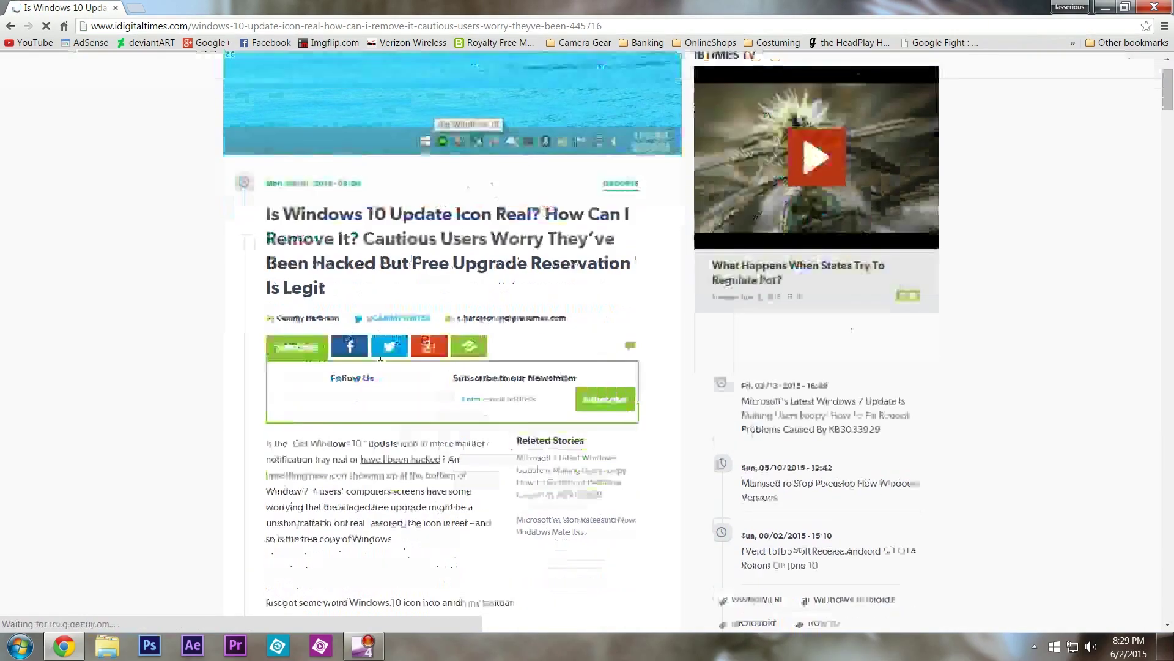
pyautogui.scroll(-5, 384, 380)
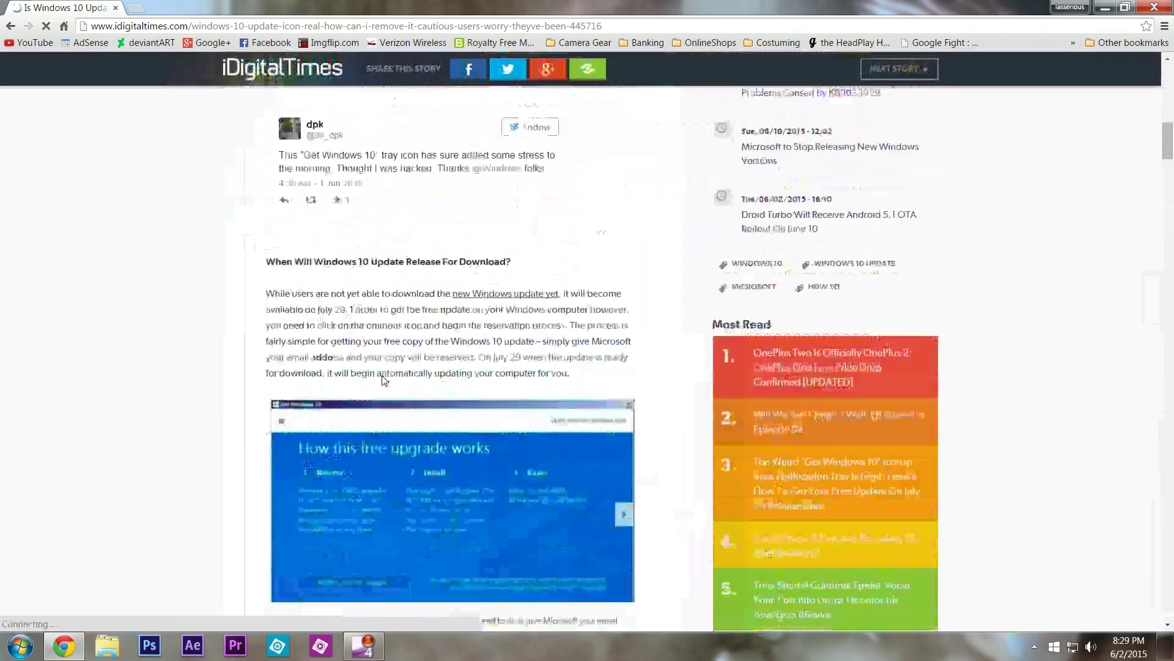
pyautogui.scroll(-9, 382, 375)
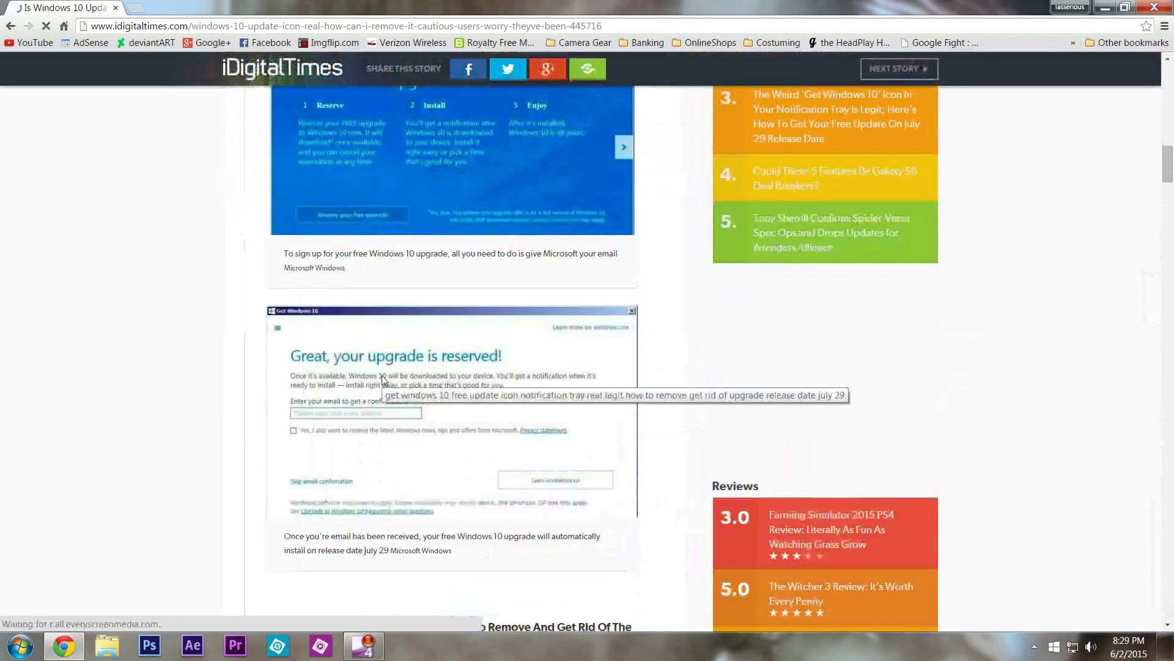
pyautogui.scroll(-13, 383, 398)
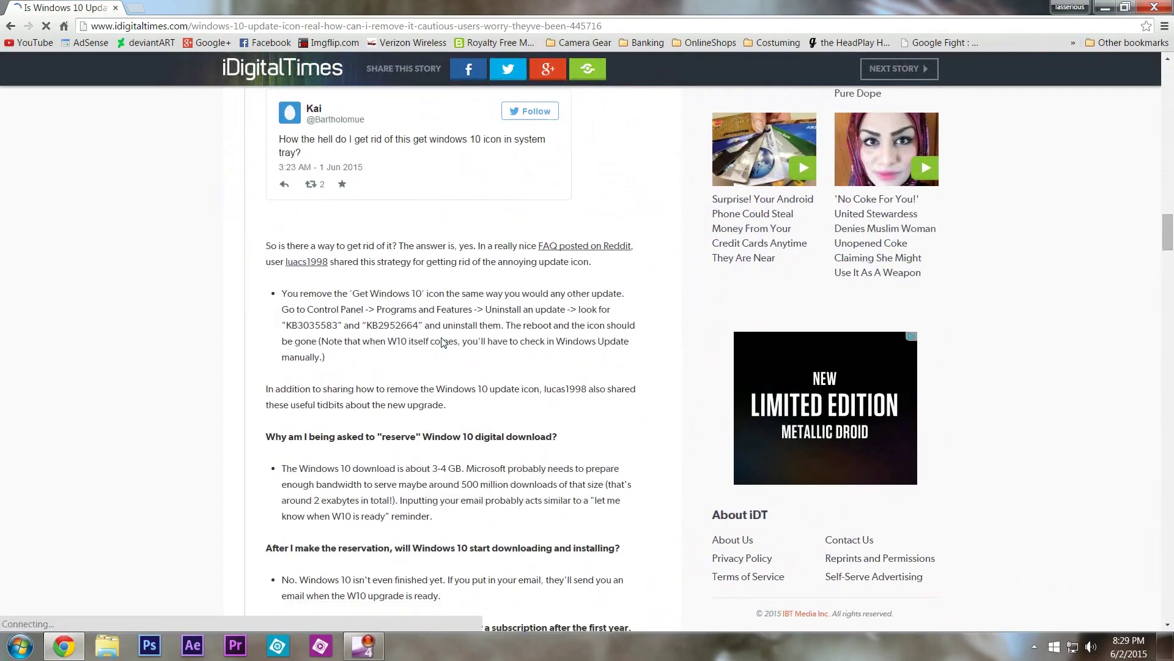
pyautogui.click(1105, 7)
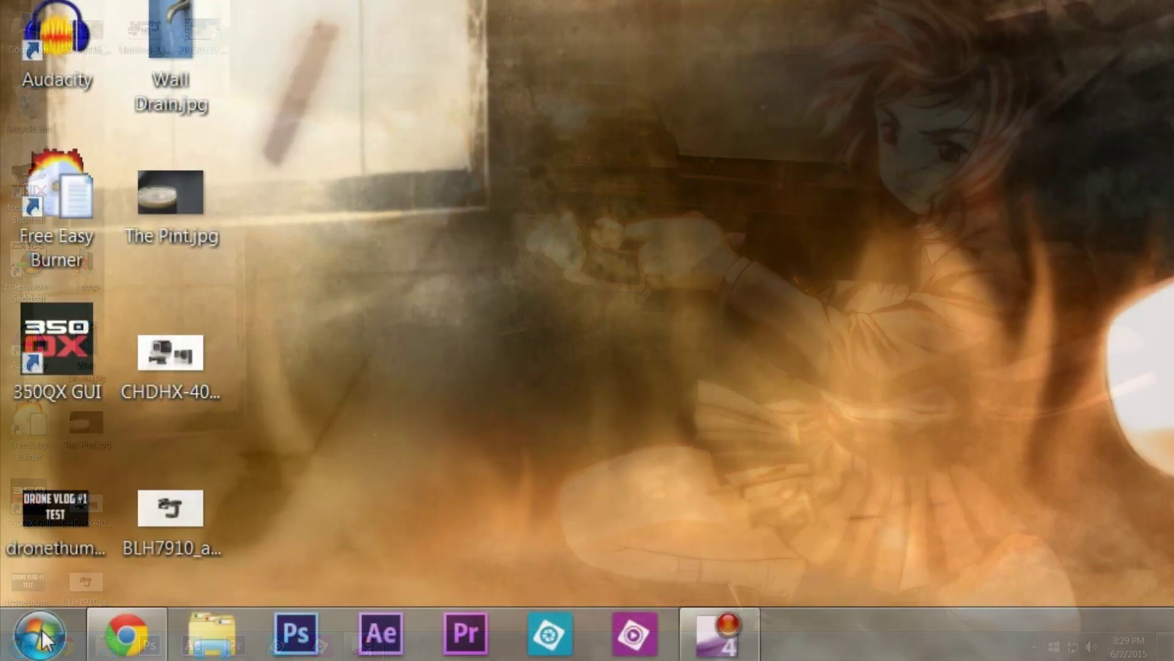
# Go from Control Panel's Uninstall a program to View installed updates, listing all 245 updates
pyautogui.click(22, 647)
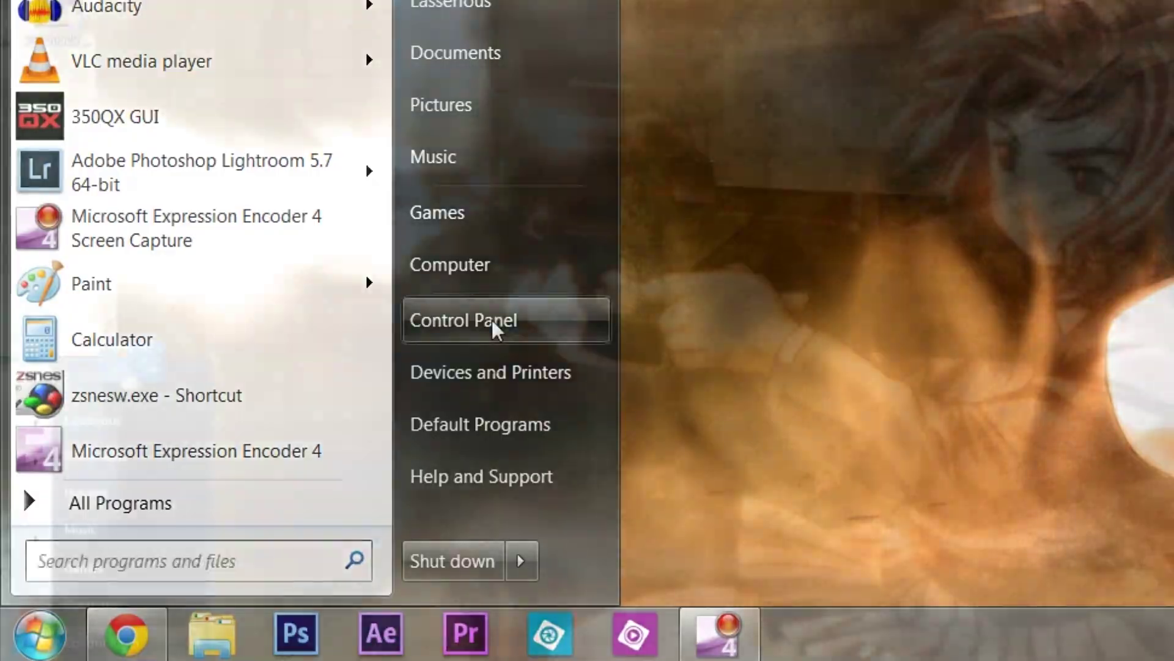
pyautogui.click(492, 319)
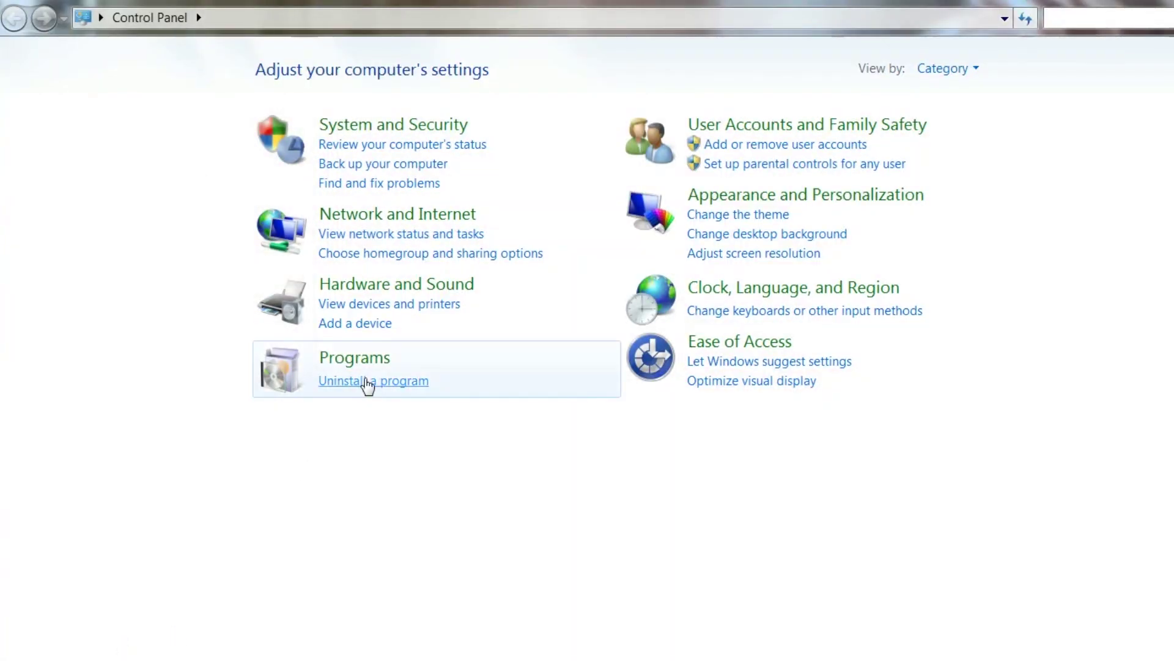
pyautogui.click(368, 382)
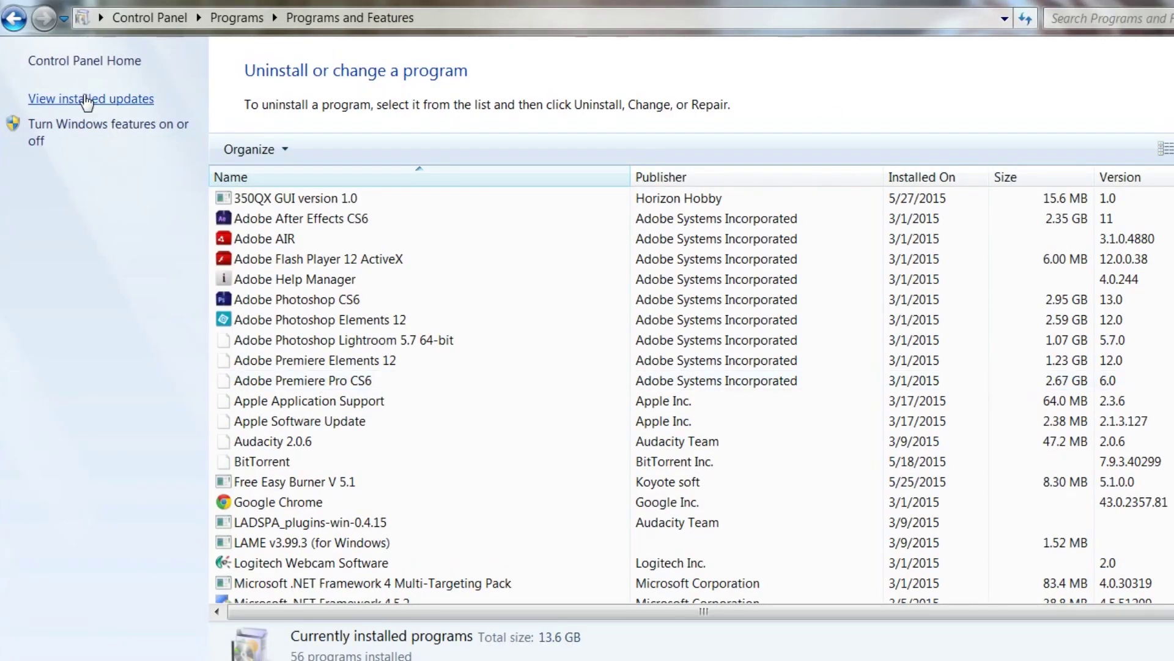
pyautogui.click(87, 99)
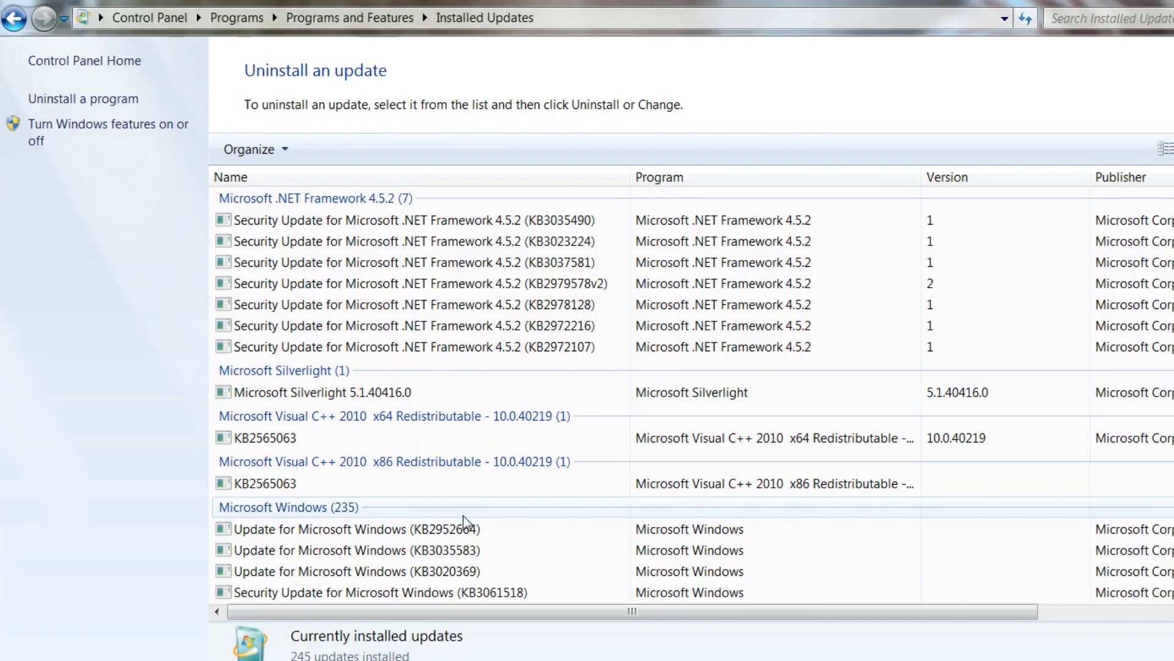
# Find update KB2952664 in the Installed Updates list, uninstall it and confirm with Yes
pyautogui.scroll(-2, 464, 520)
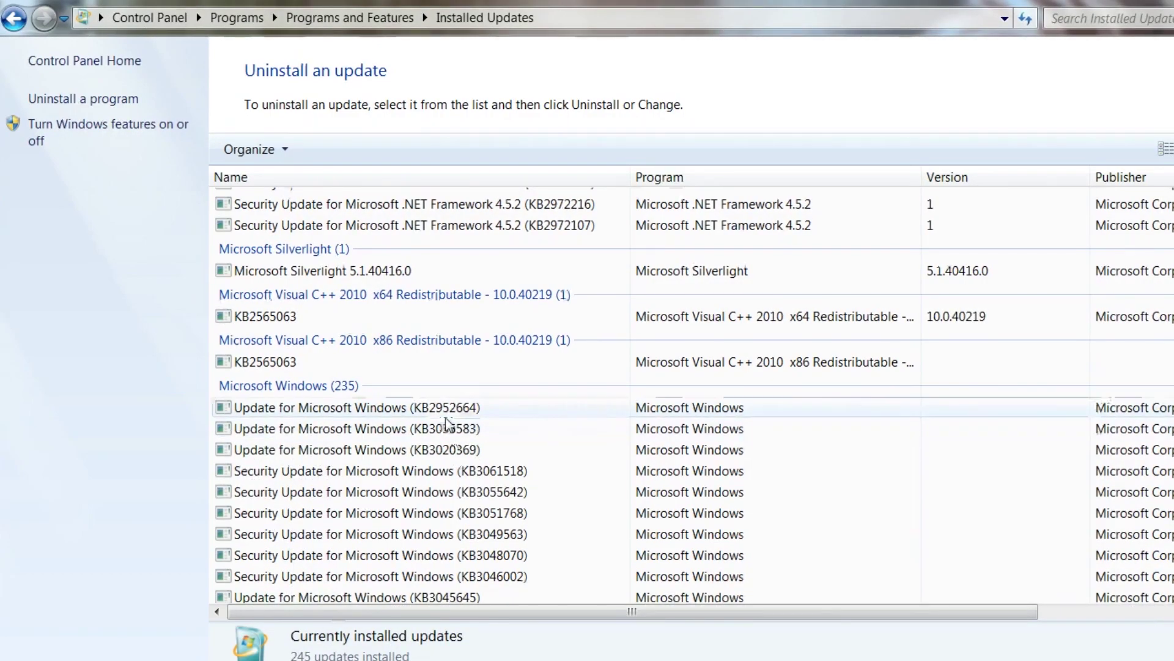
pyautogui.click(390, 416)
pyautogui.click(332, 150)
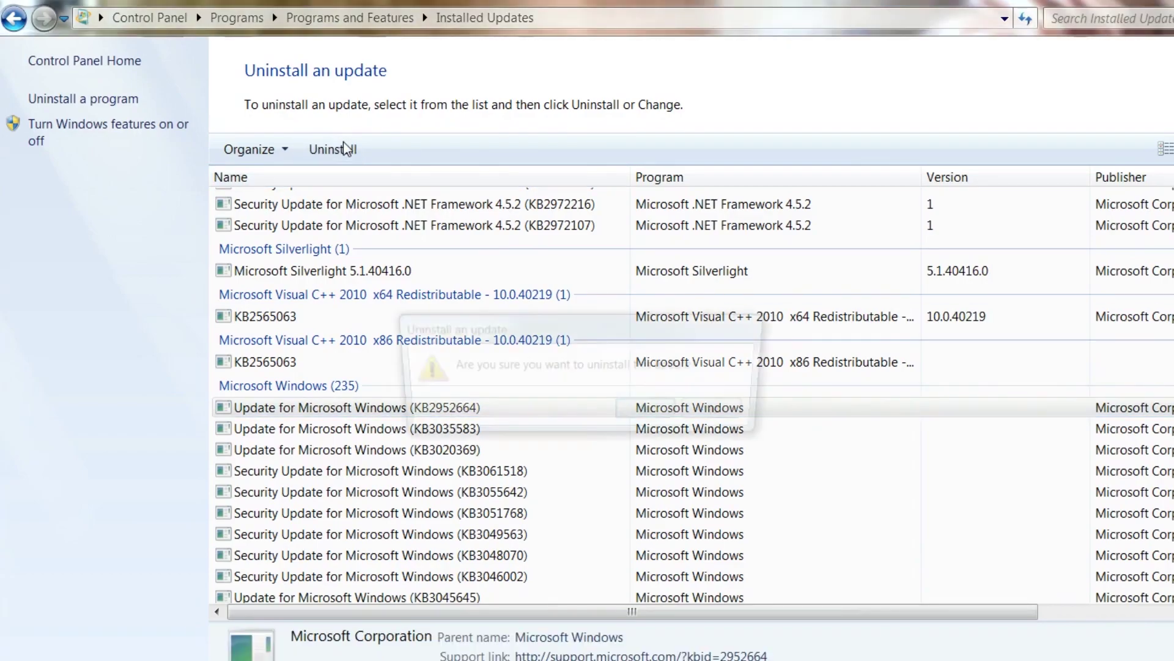
pyautogui.click(654, 407)
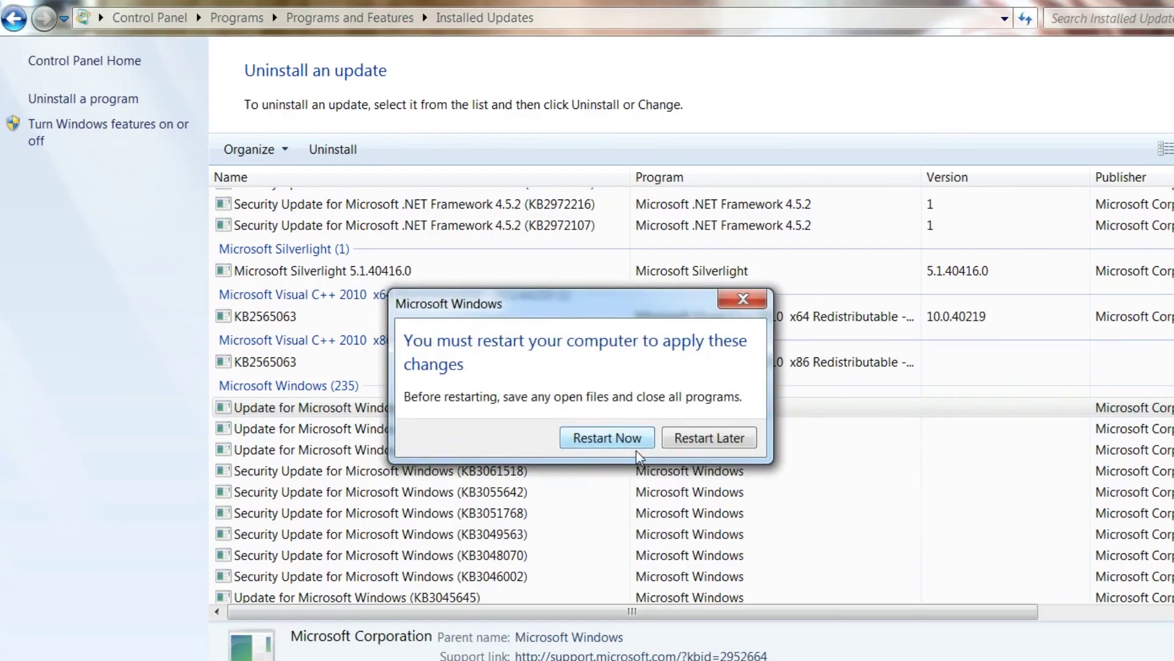
# Choose Restart Later, then uninstall update KB3035583 and confirm the removal
pyautogui.click(697, 435)
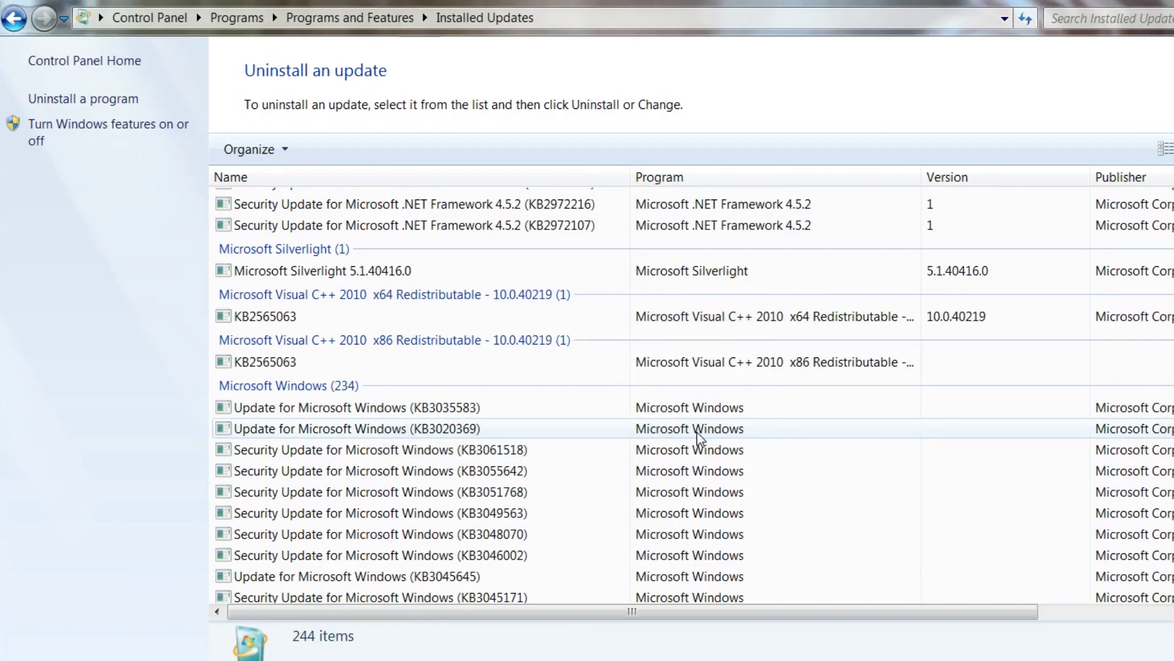
pyautogui.click(445, 410)
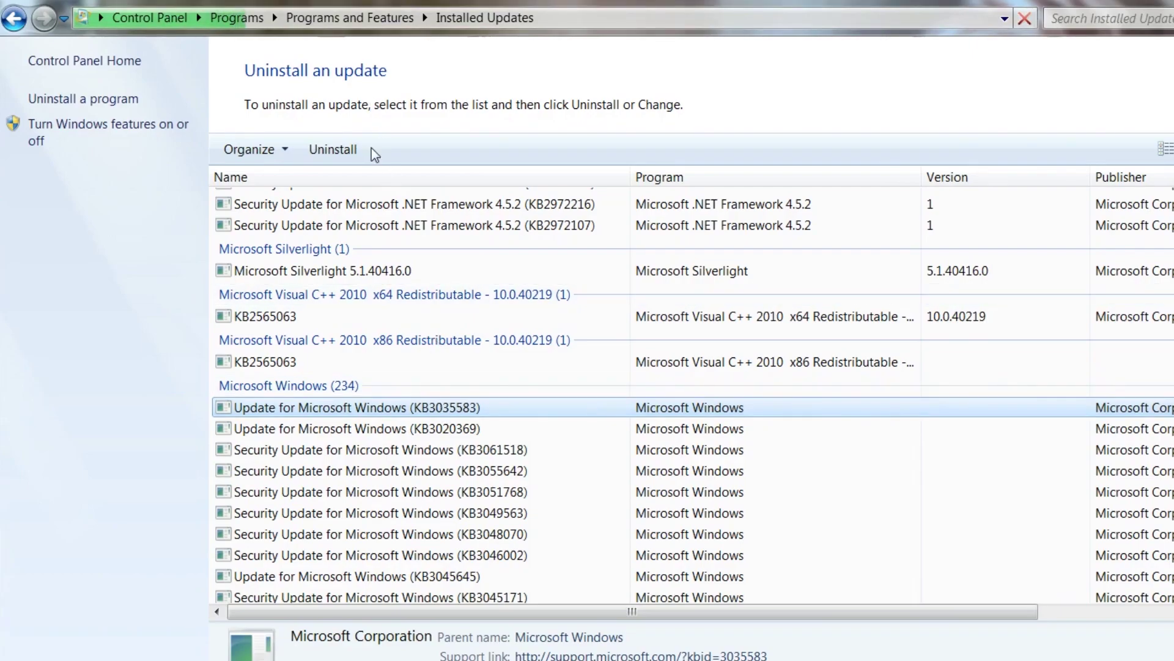
pyautogui.click(333, 149)
pyautogui.click(651, 413)
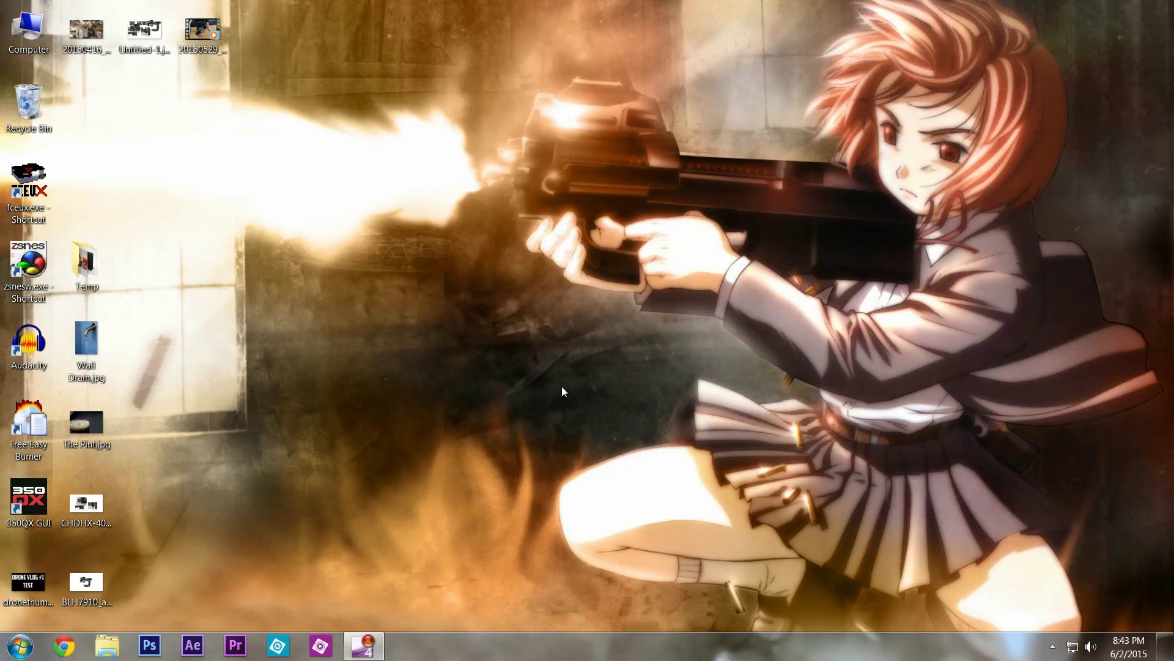
# Reach the Windows Update page via Control Panel > System and Security > Action Center
pyautogui.click(1052, 646)
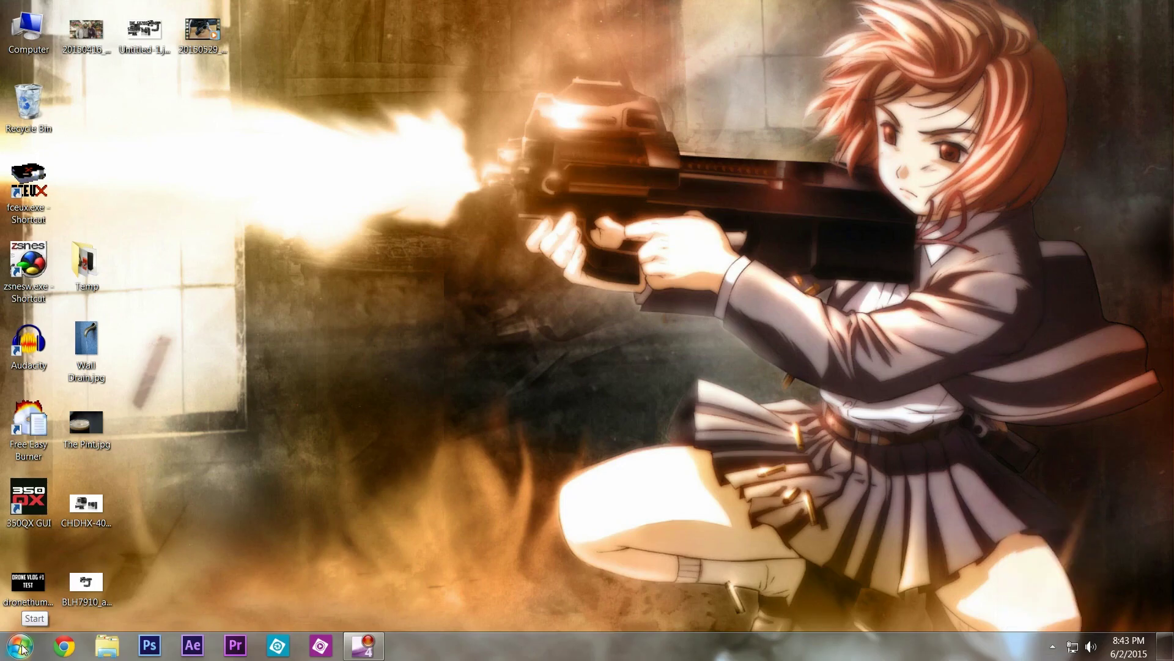
pyautogui.click(21, 647)
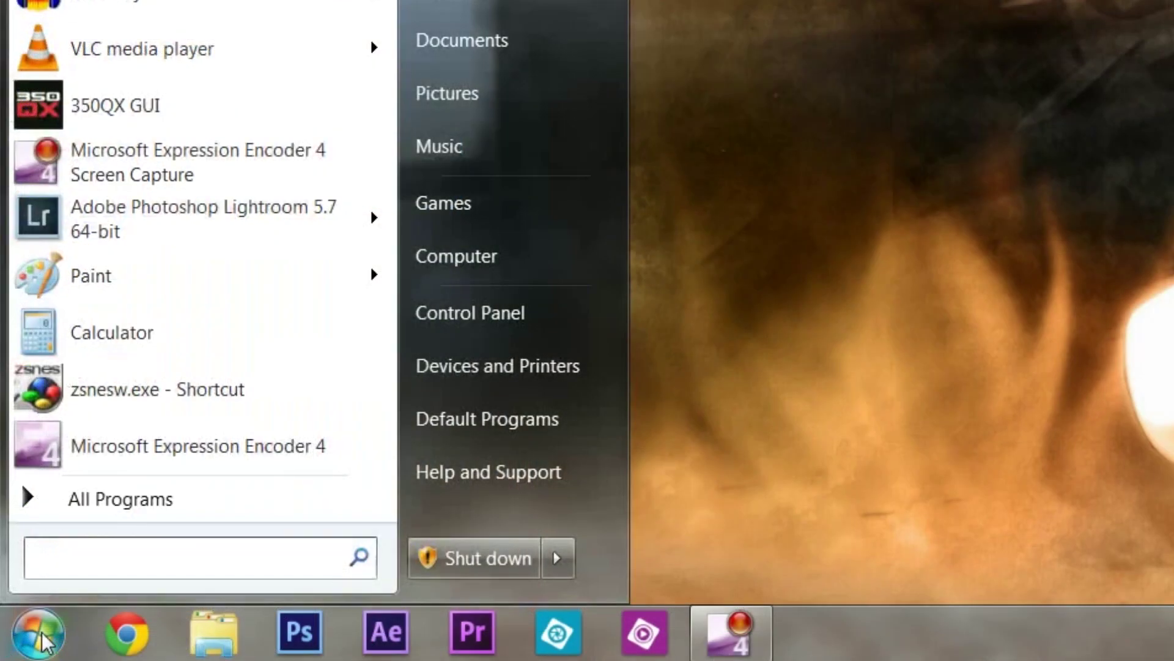
pyautogui.click(498, 304)
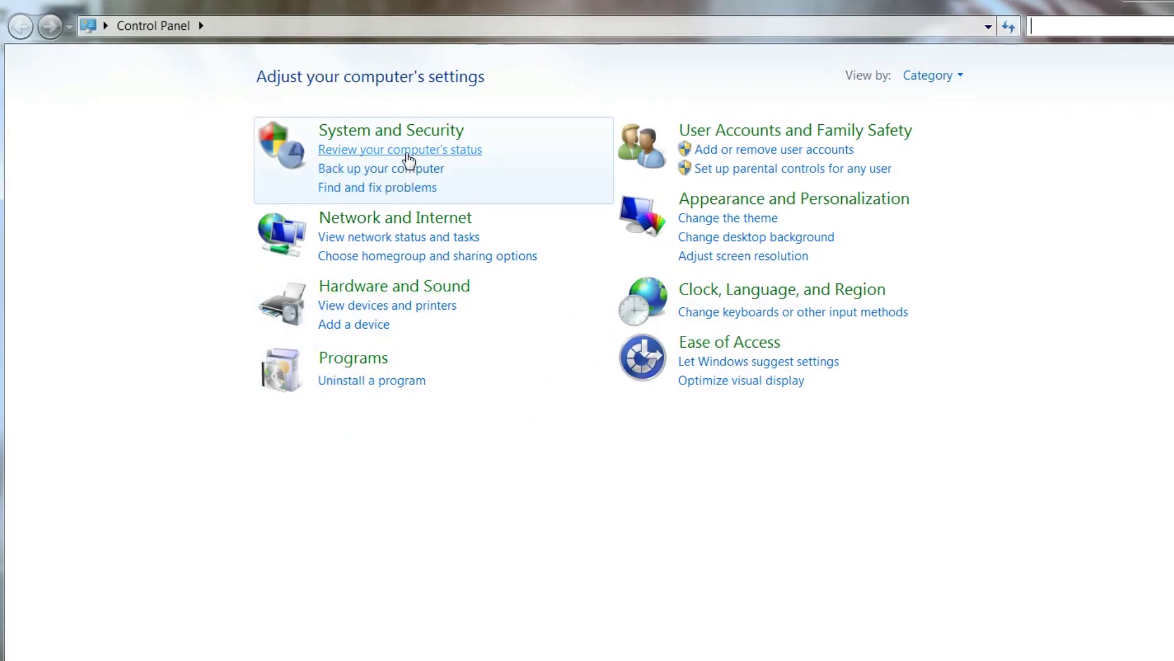
pyautogui.click(414, 131)
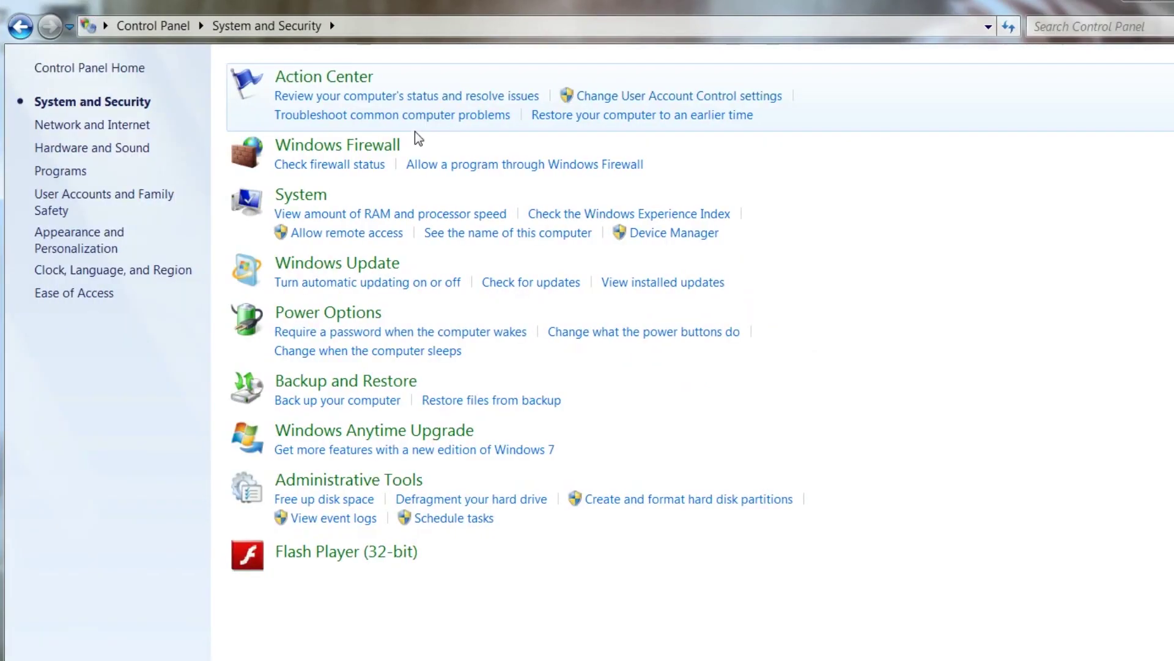
pyautogui.click(351, 78)
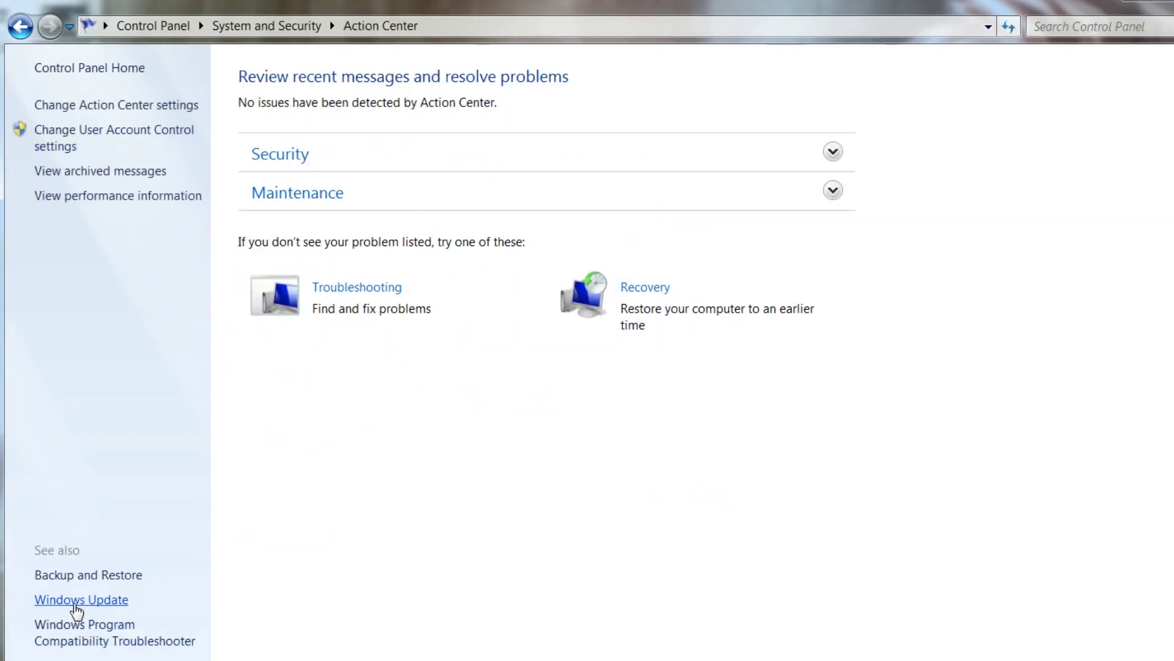
pyautogui.click(77, 602)
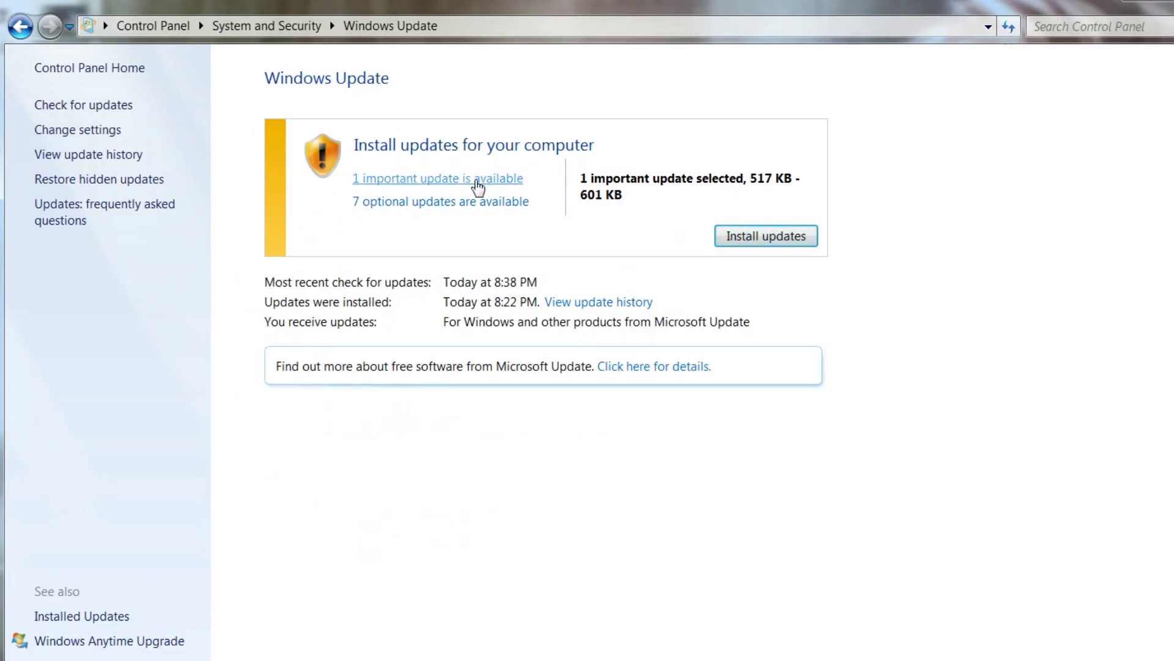
# Untick the important update KB3035583 and hide it
pyautogui.click(477, 179)
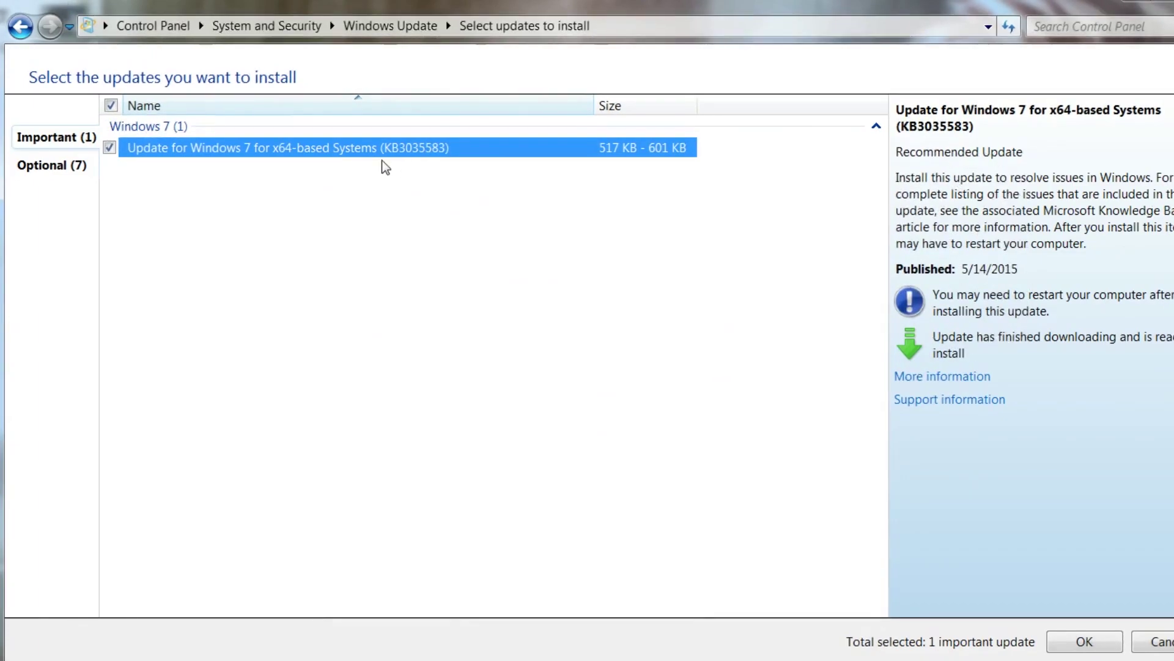
pyautogui.click(110, 148)
pyautogui.rightClick(295, 153)
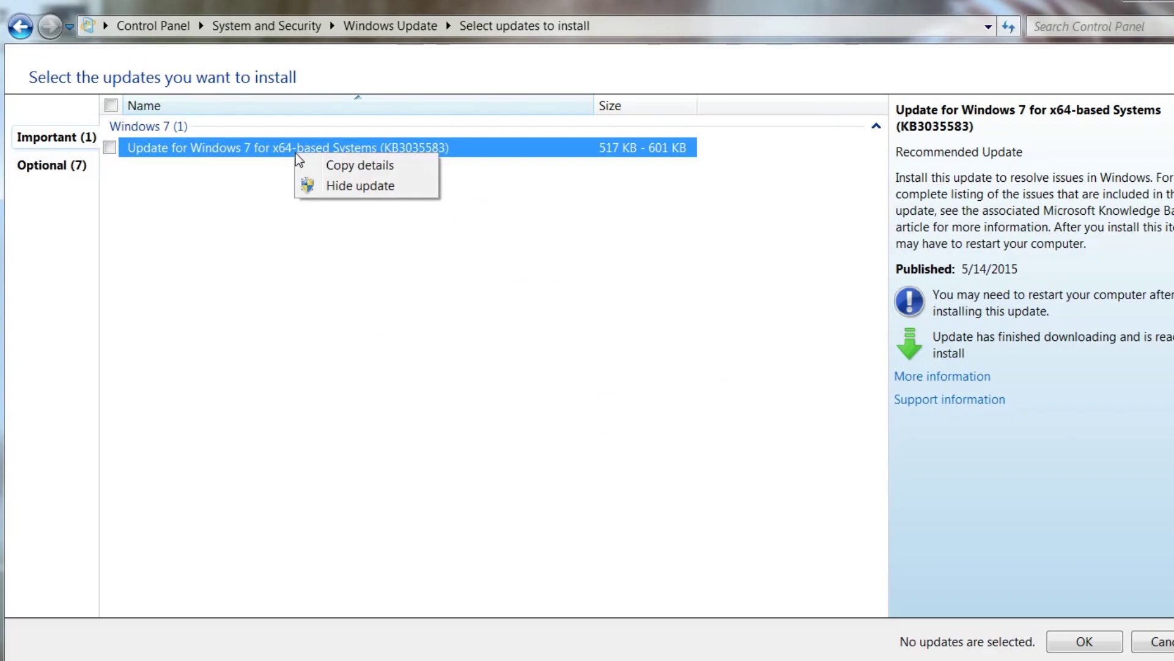
pyautogui.click(355, 185)
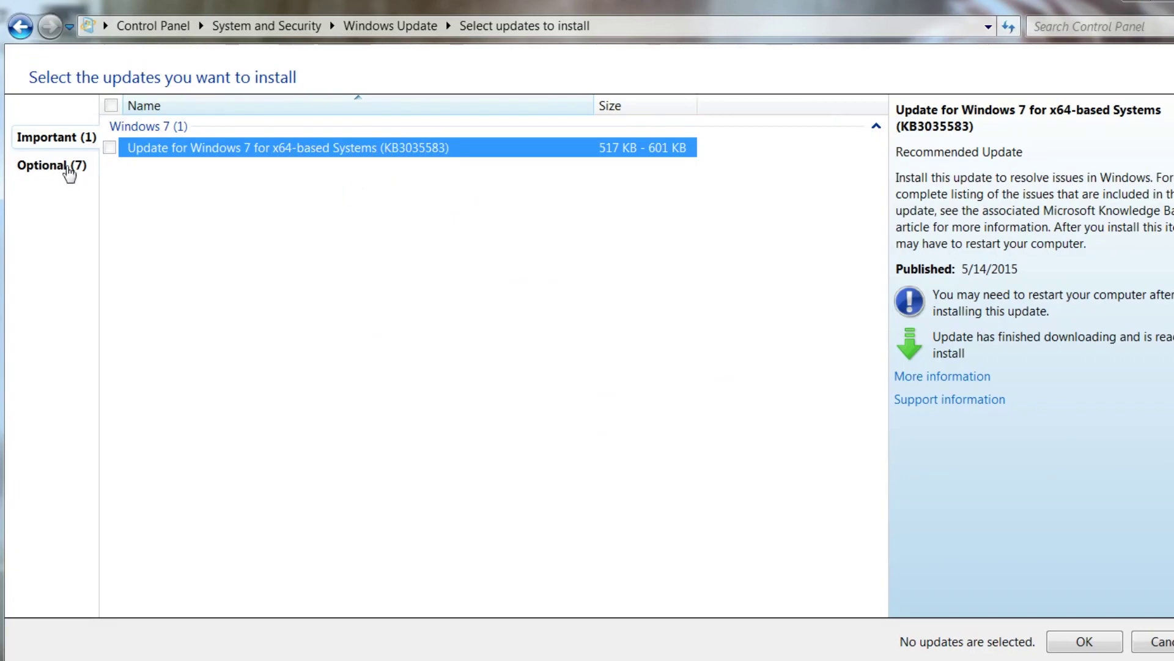
# Hide optional update KB2952664 as well and confirm the selection with OK
pyautogui.click(69, 168)
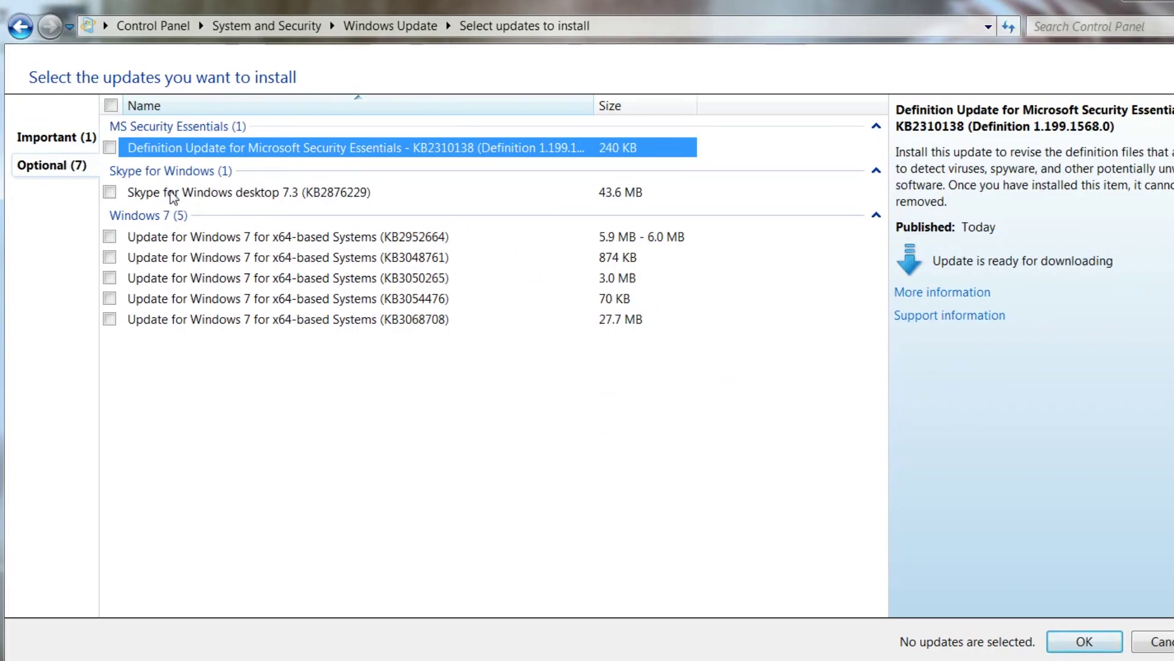
pyautogui.click(353, 244)
pyautogui.rightClick(354, 243)
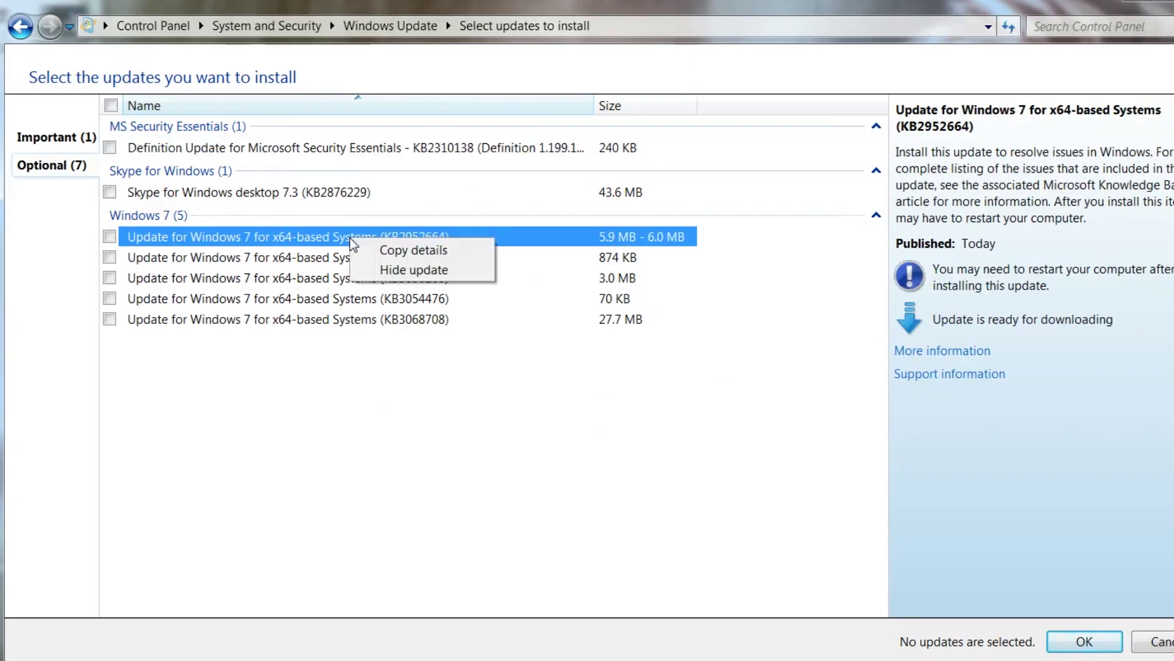
pyautogui.click(394, 271)
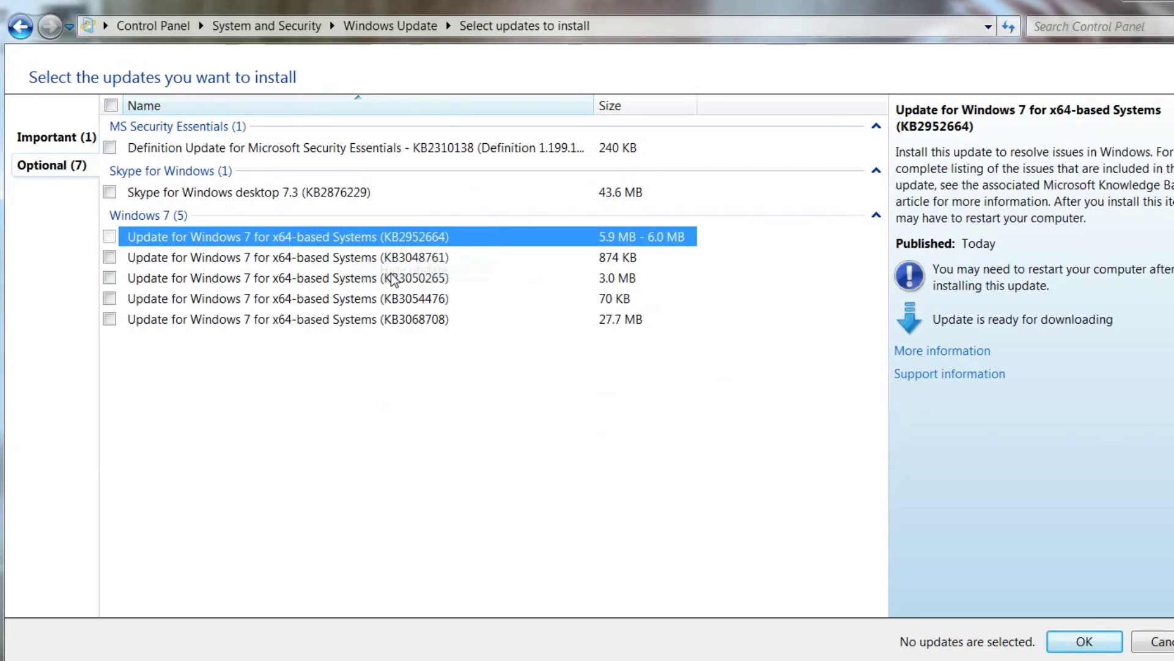
pyautogui.click(43, 138)
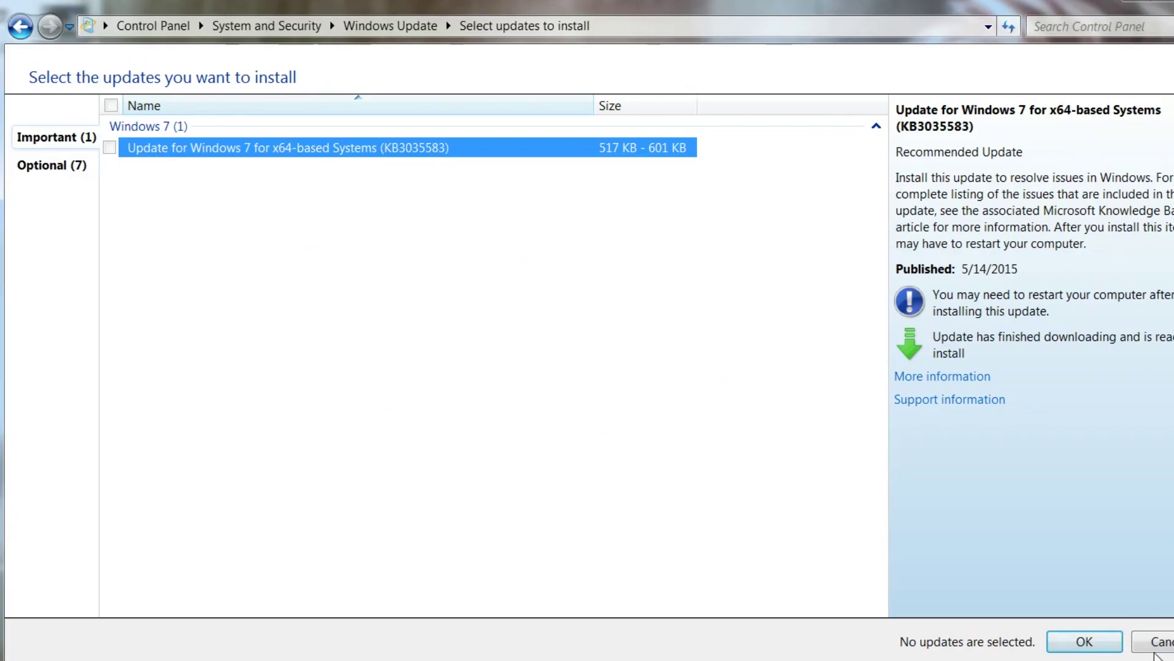
pyautogui.click(1079, 641)
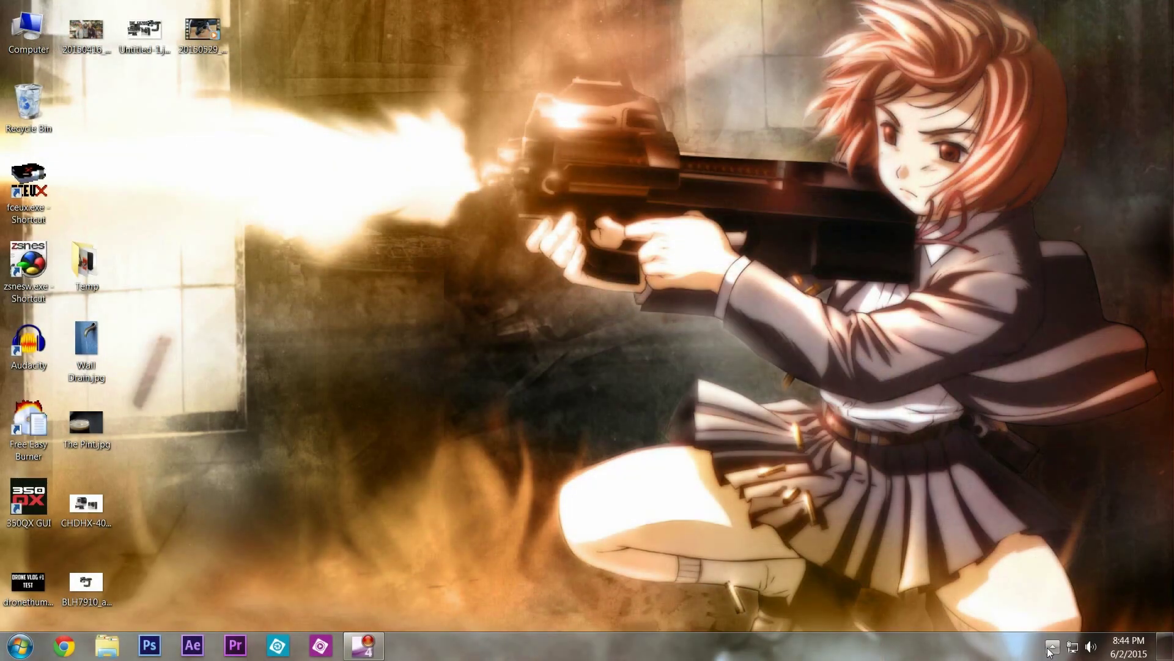
# Show the hidden notification-area icons, then dismiss the popup by clicking the desktop
pyautogui.click(1049, 647)
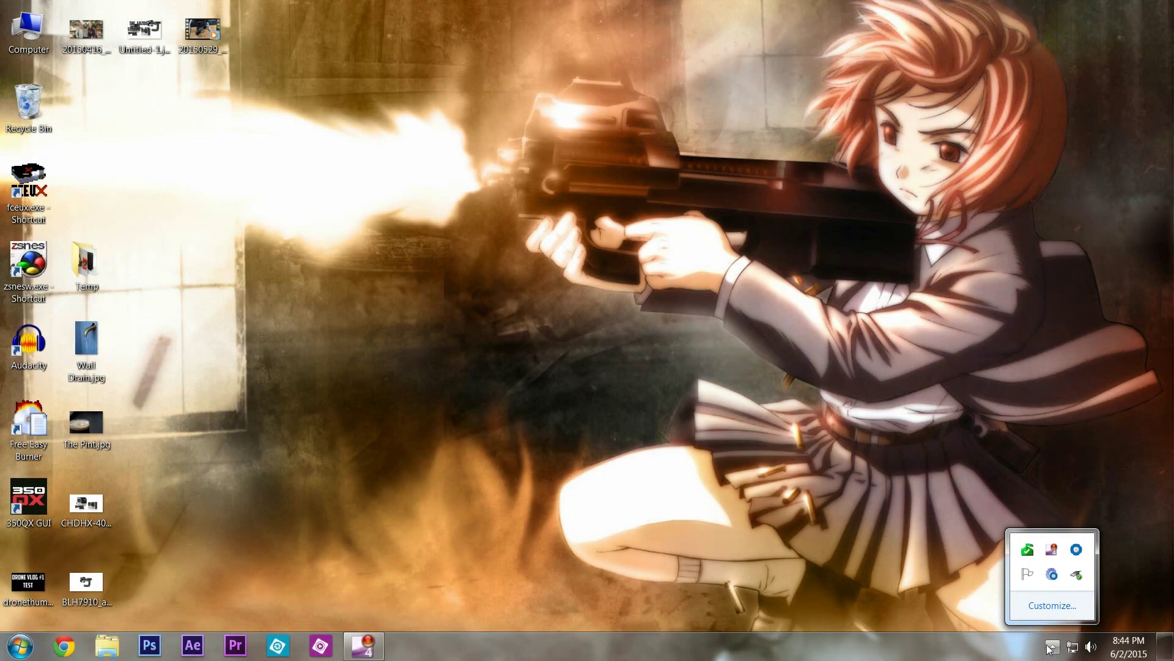
pyautogui.click(531, 281)
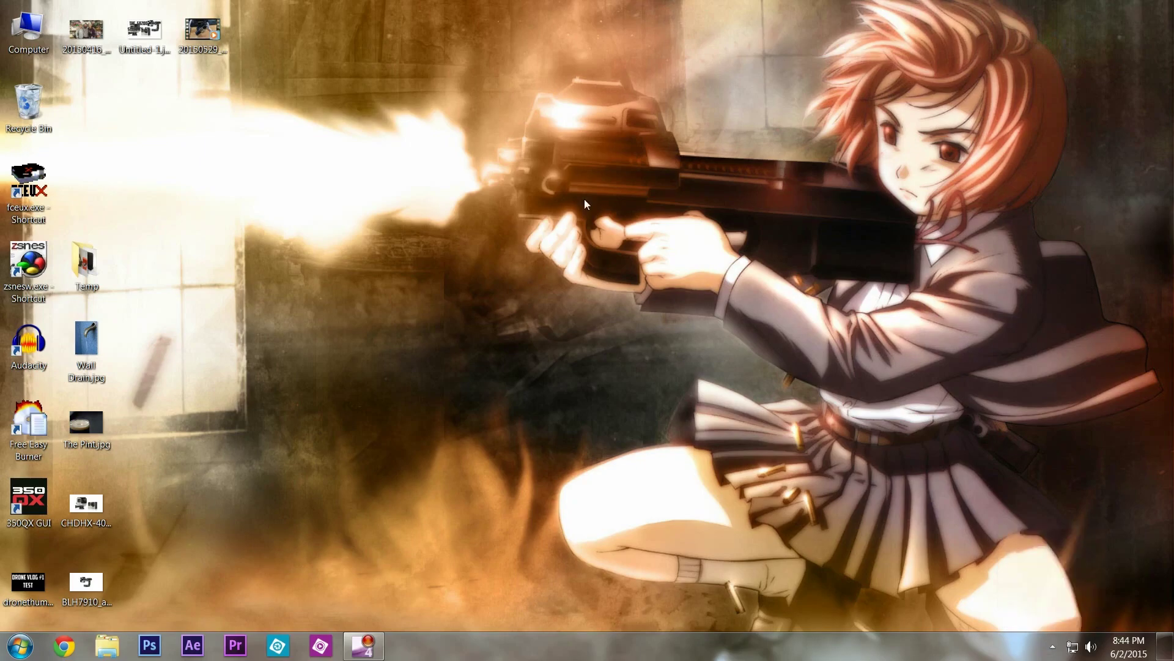